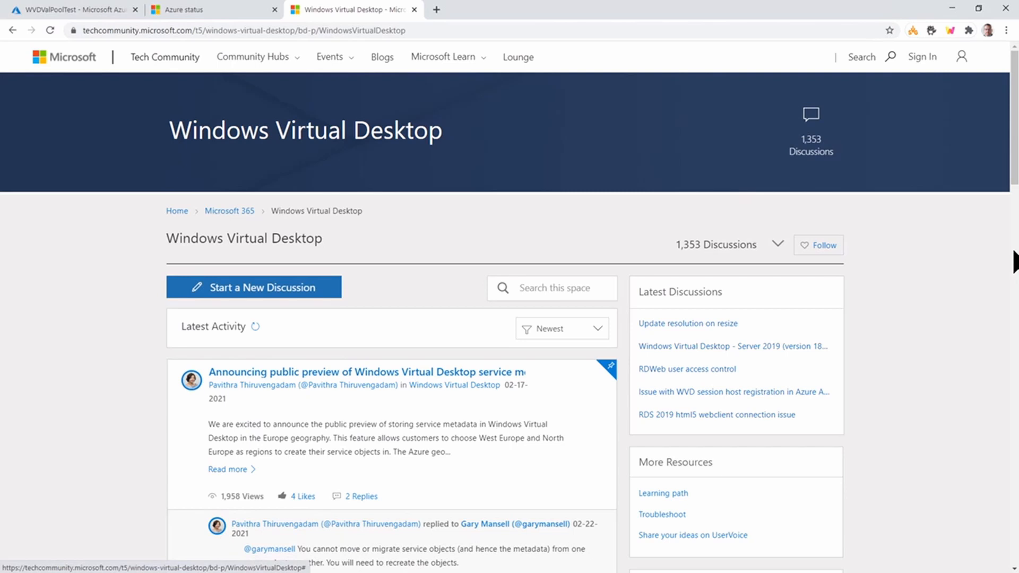
scroll(972, 292, down, 2)
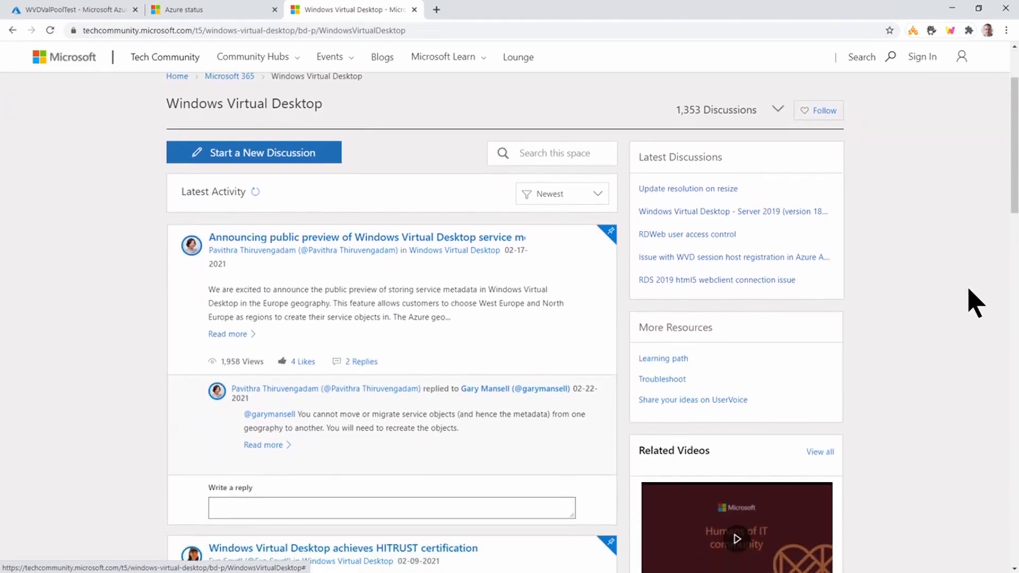
scroll(976, 302, up, 2)
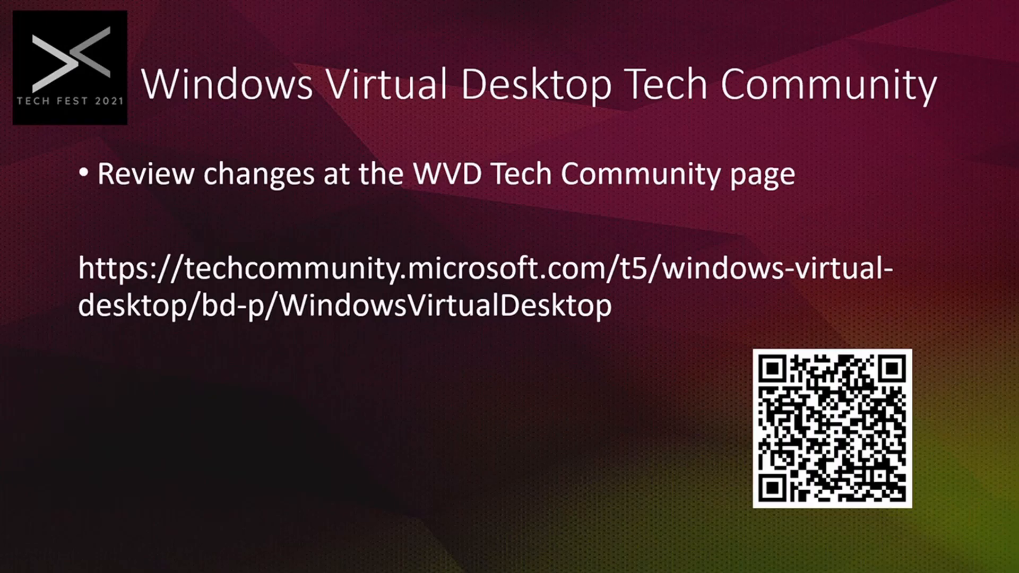
click(630, 384)
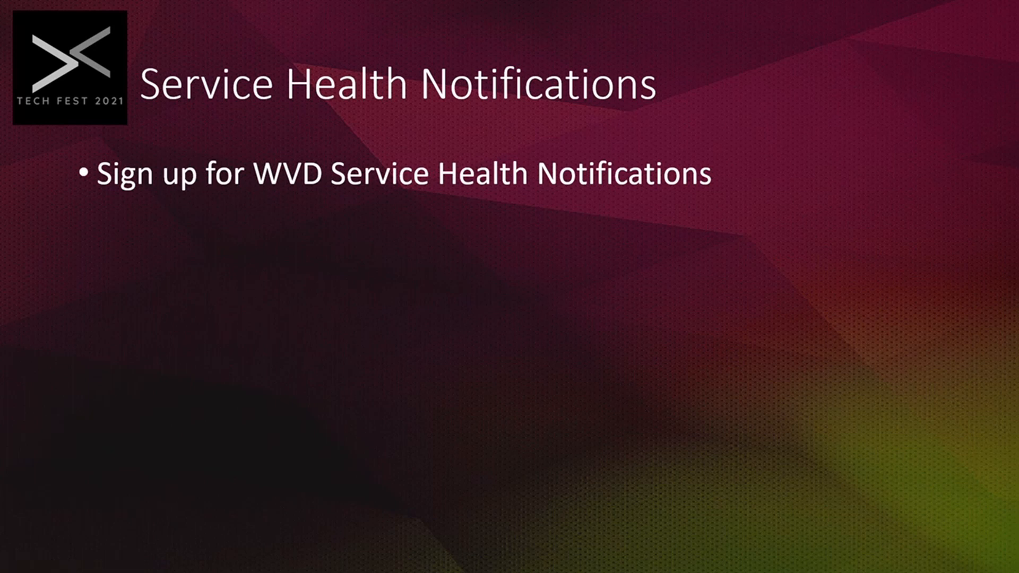
- Switch from the slideshow to the Azure portal in the browser and open Service Health
key(alt+Tab)
click(52, 10)
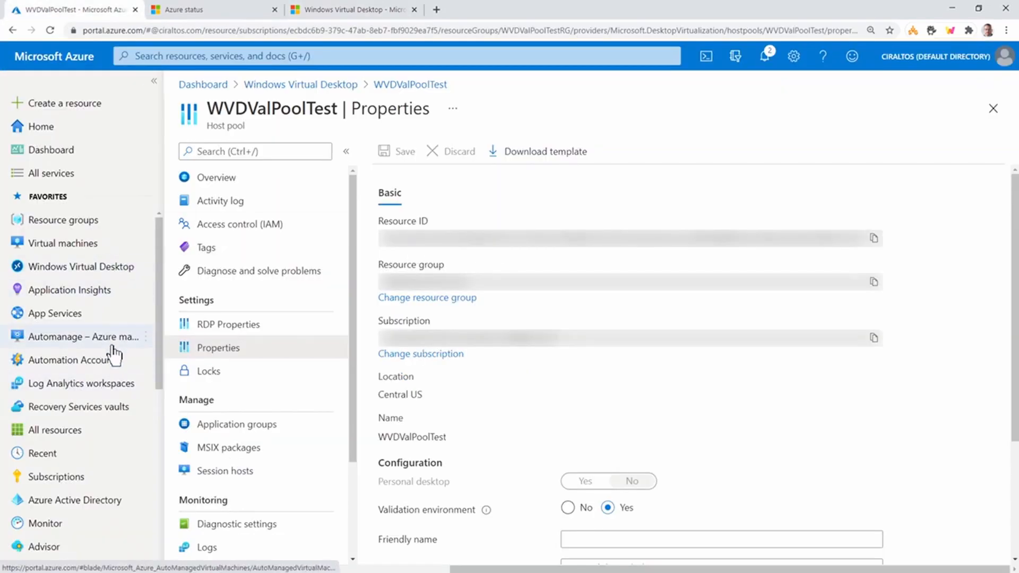
scroll(114, 352, down, 5)
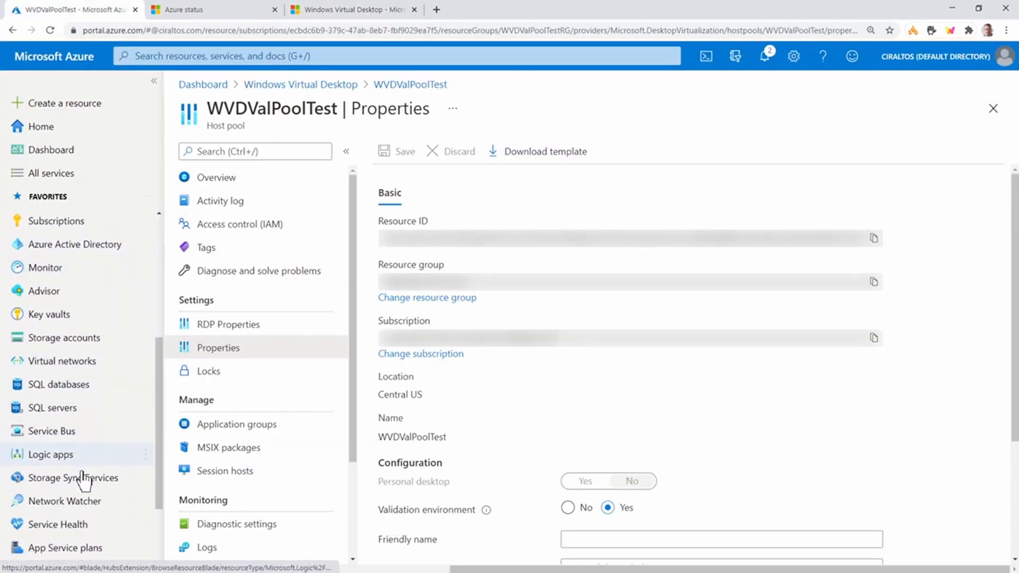
scroll(83, 480, down, 1)
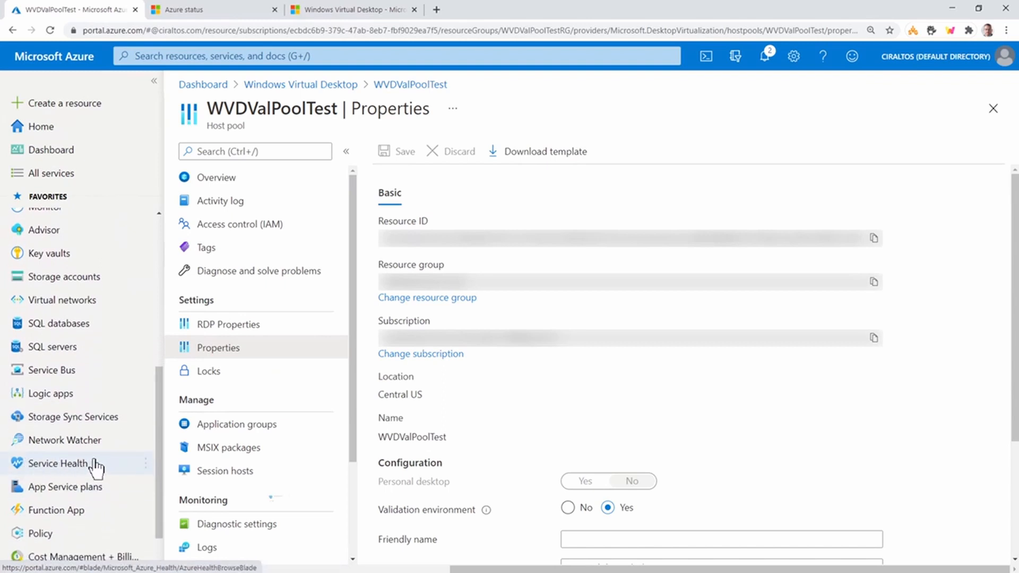
click(96, 466)
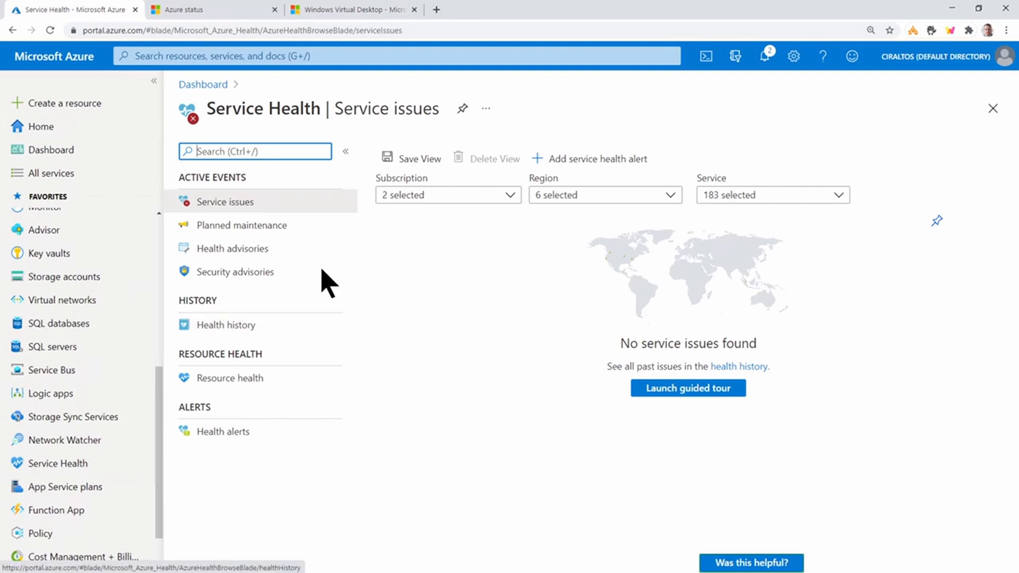
- Review service issues, planned maintenance, health advisories, security advisories and the health history in Service Health
click(273, 208)
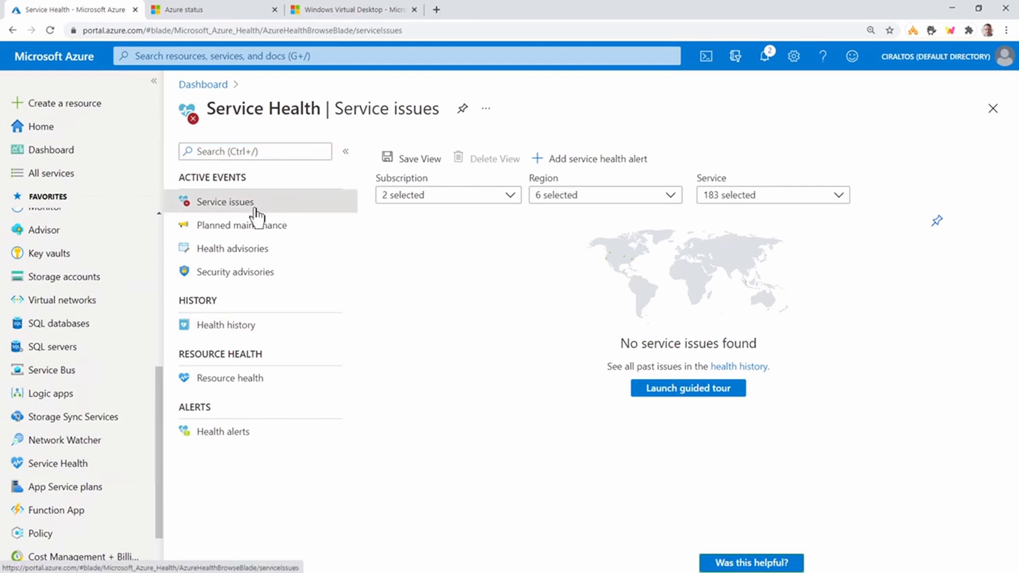
click(253, 235)
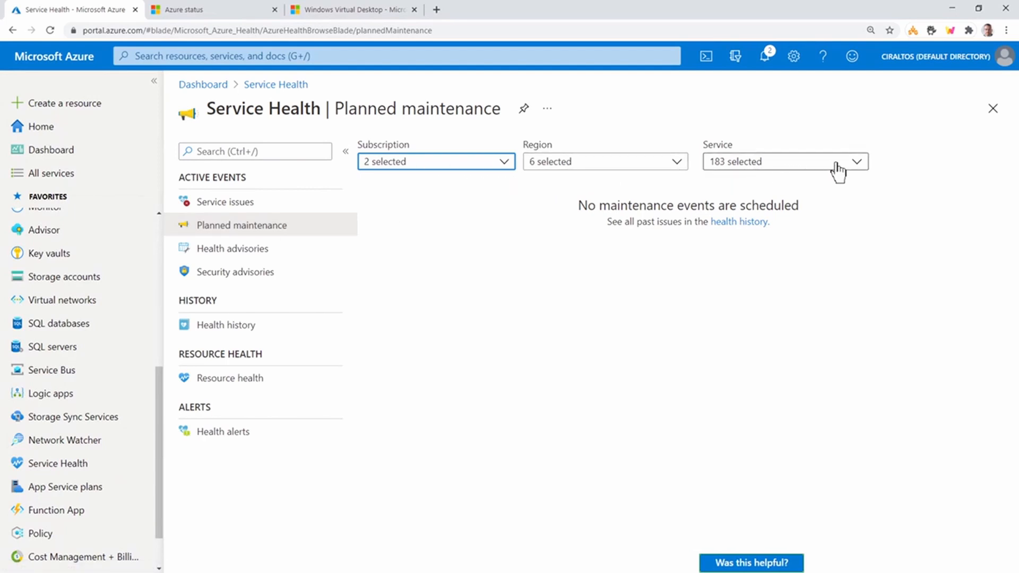
click(861, 166)
click(861, 167)
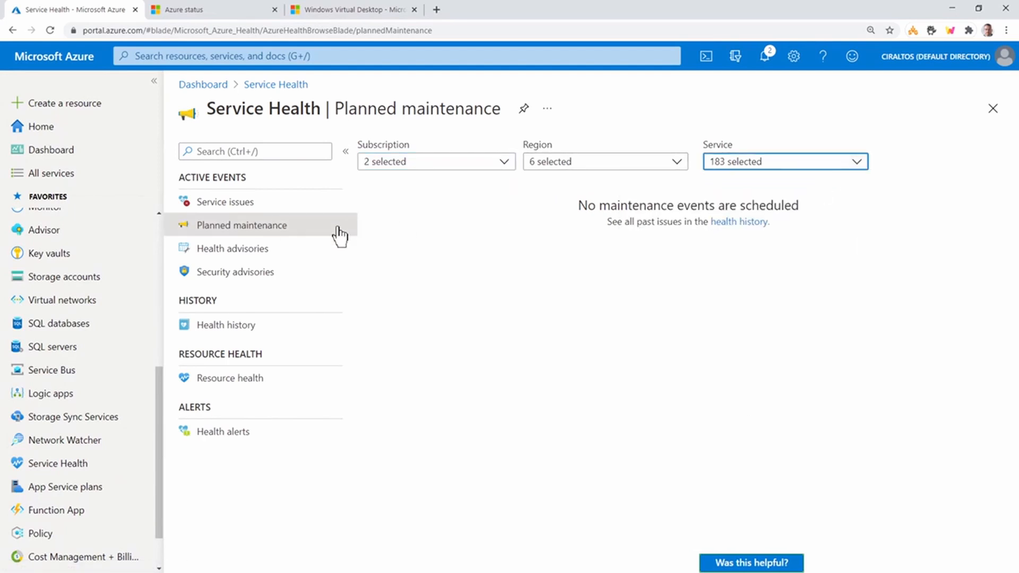
click(297, 265)
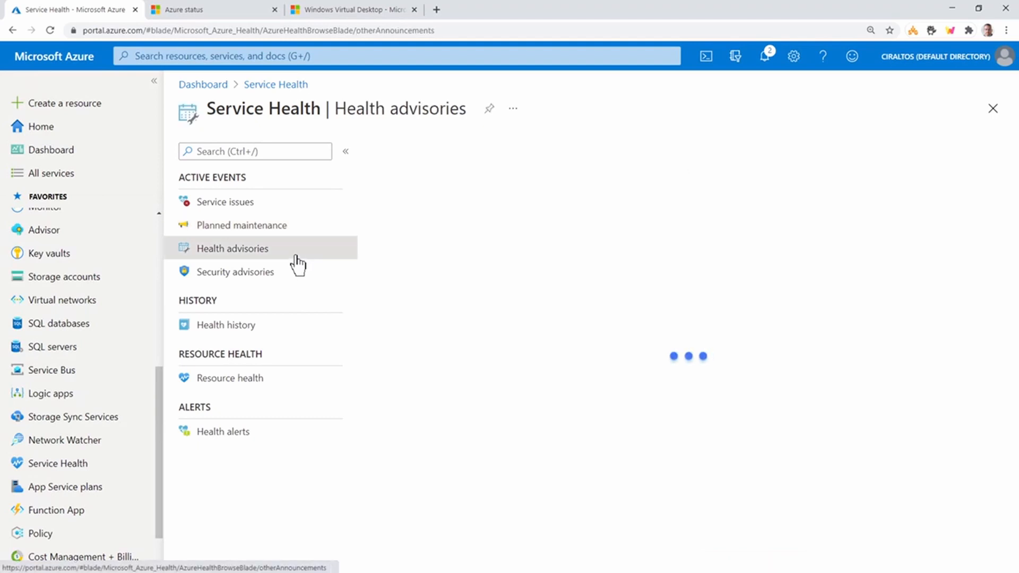
click(280, 276)
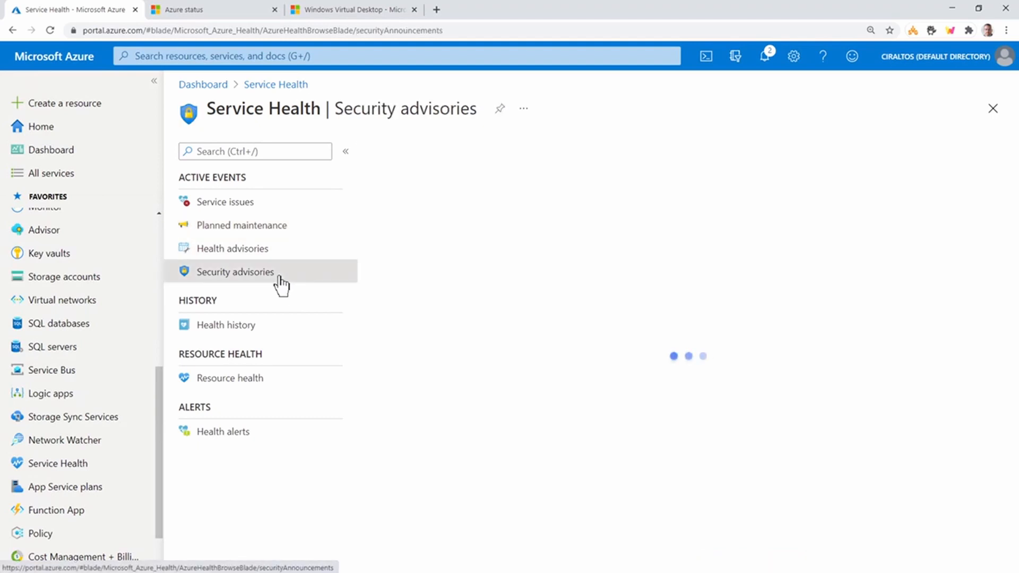
click(275, 326)
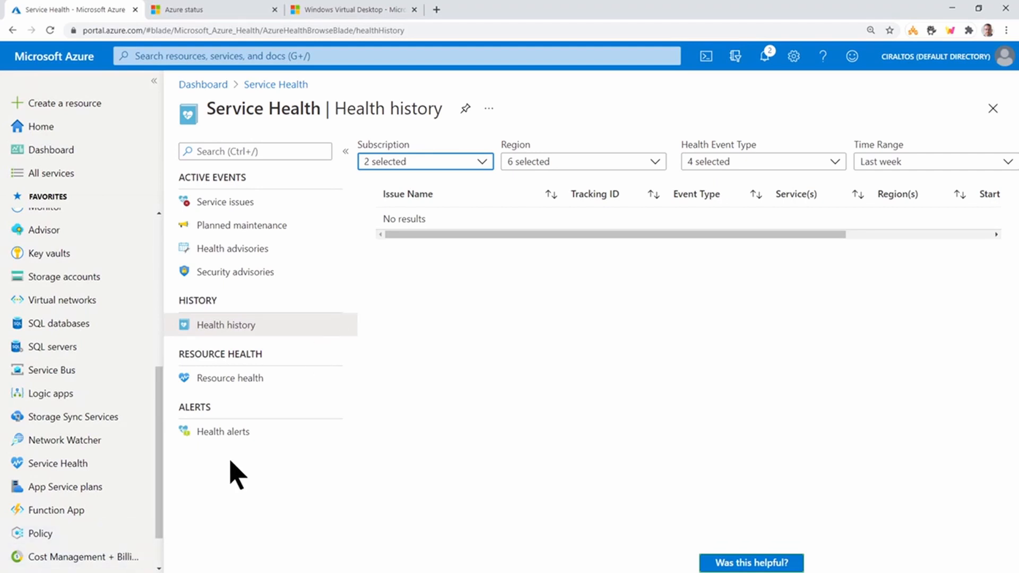
- Start a new service health alert rule from Health alerts and limit its services to Windows Virtual Desktop only
click(234, 438)
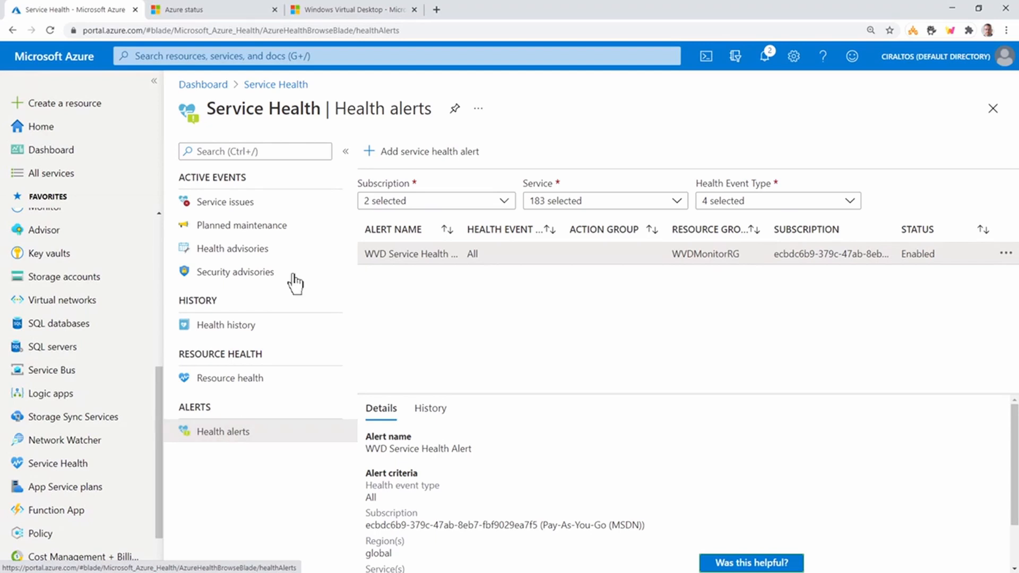
click(425, 153)
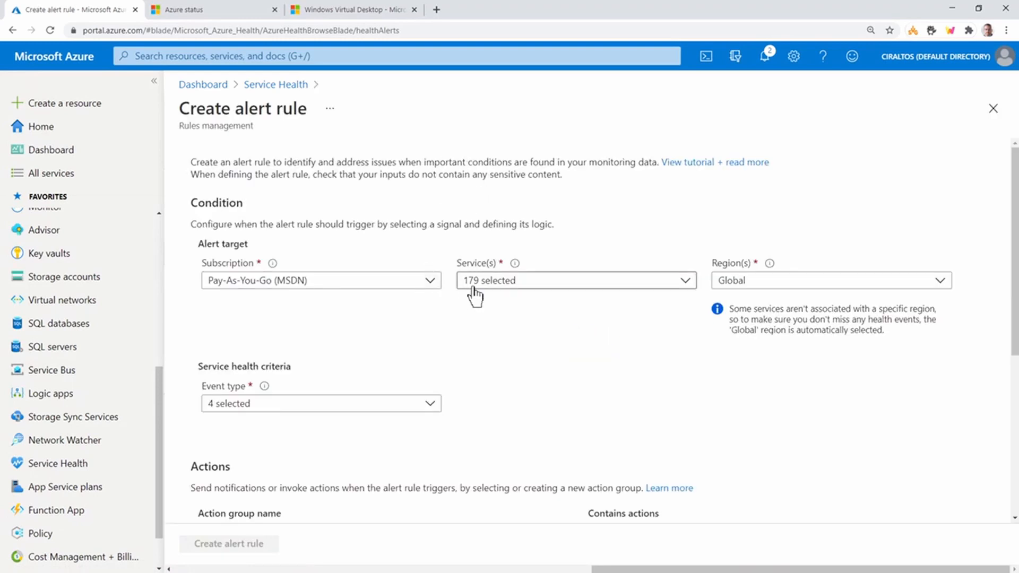
click(684, 280)
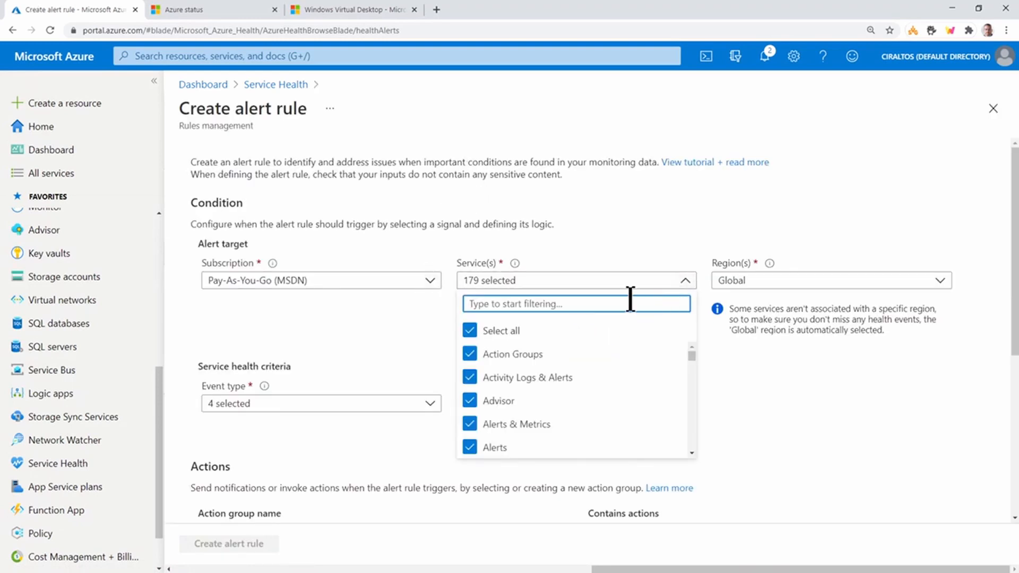
text(win)
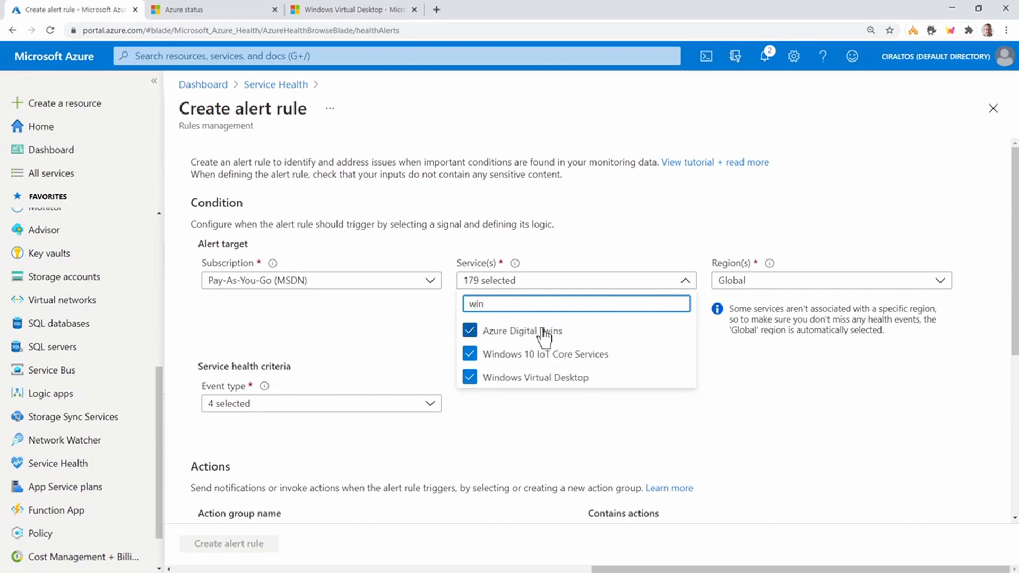
drag(518, 304, 468, 304)
key(BackSpace)
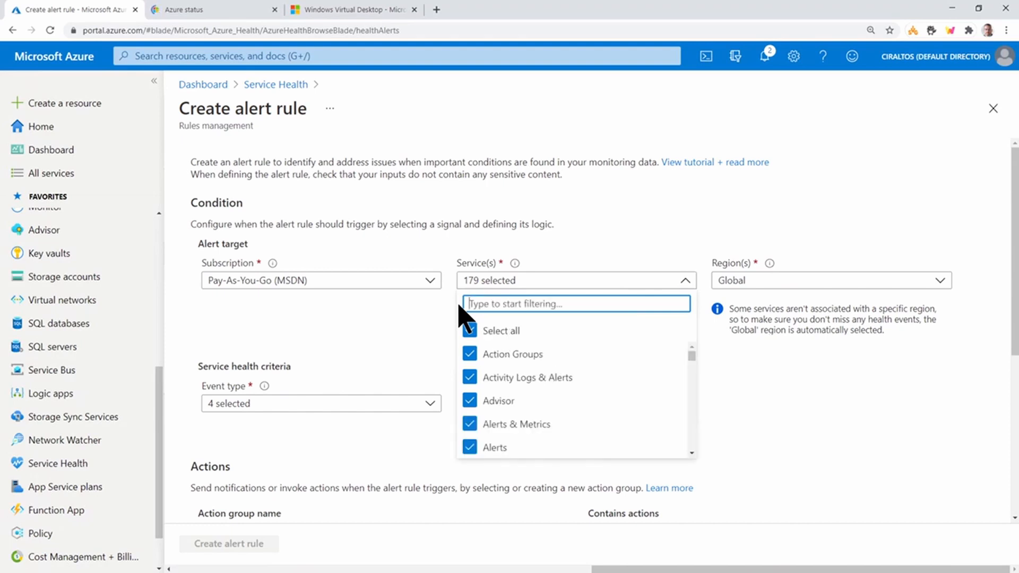
click(470, 330)
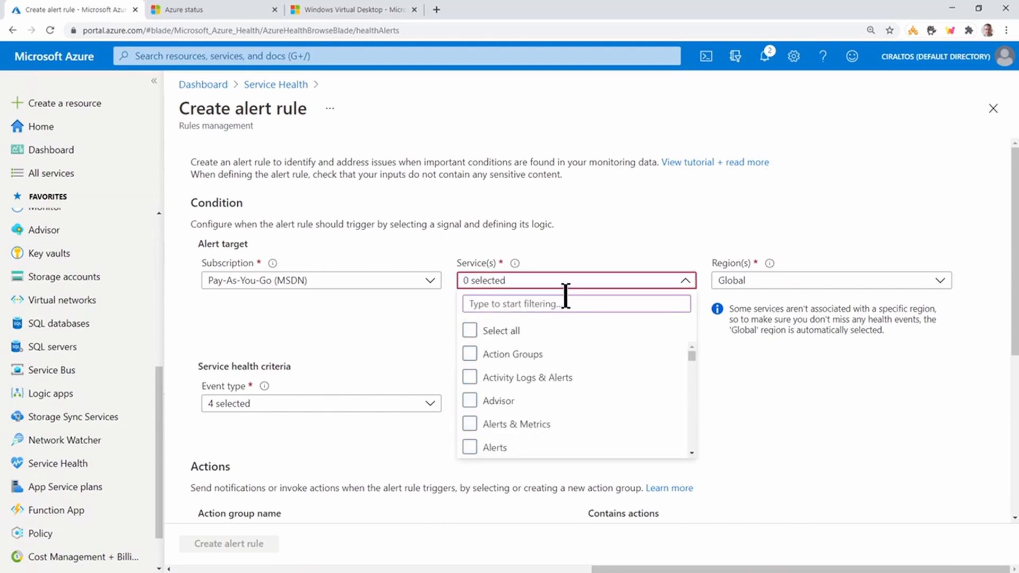
text(win)
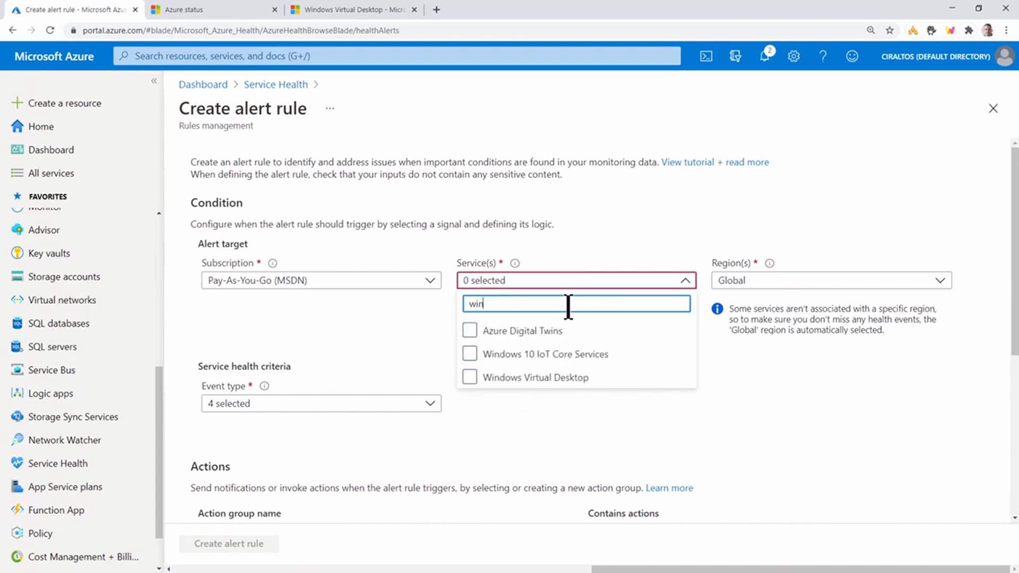
click(469, 378)
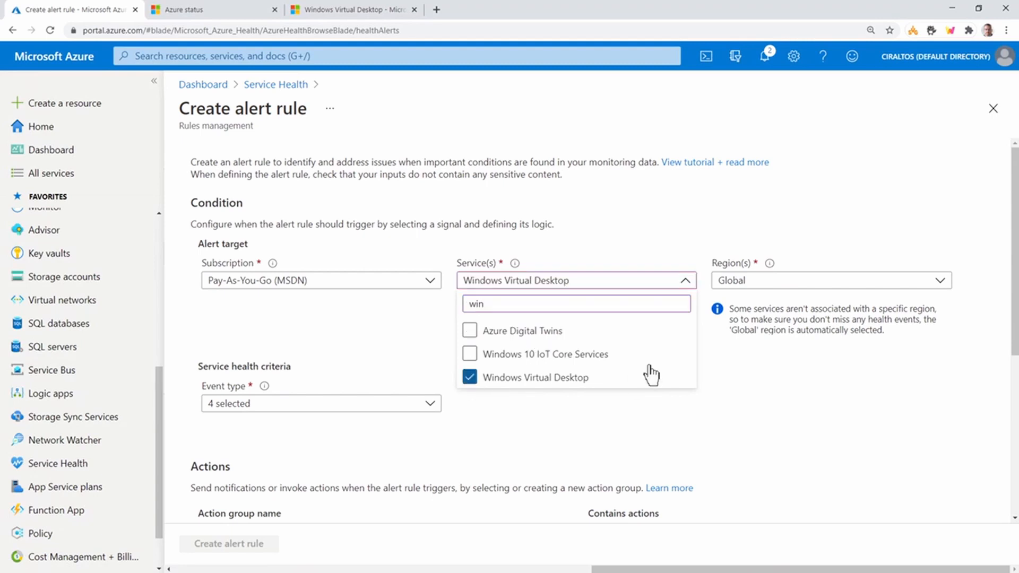
click(849, 243)
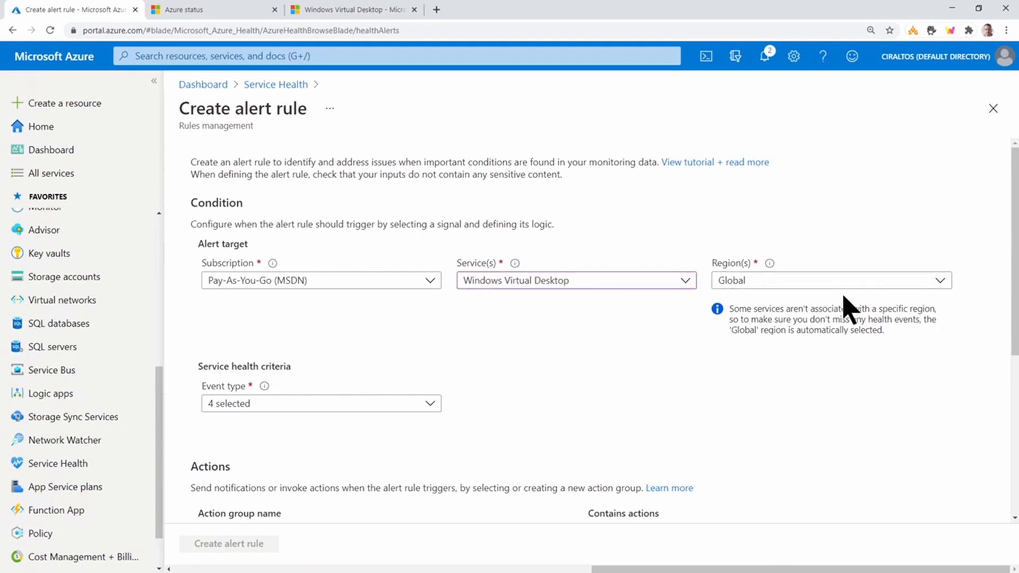
- Look over the region options for the alert rule and check how Windows Virtual Desktop is listed by region on the Azure status page
click(942, 285)
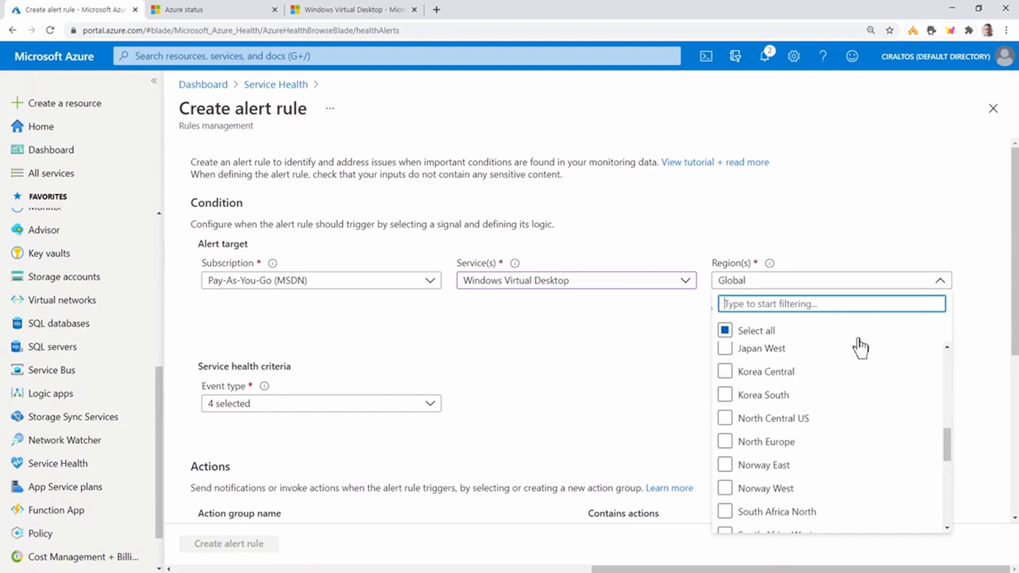
click(866, 218)
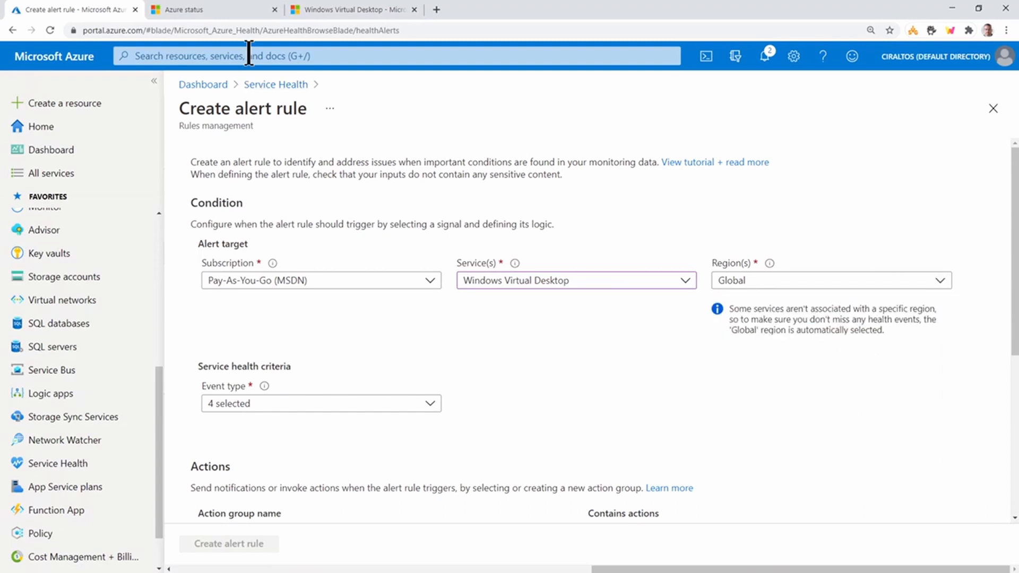
click(226, 12)
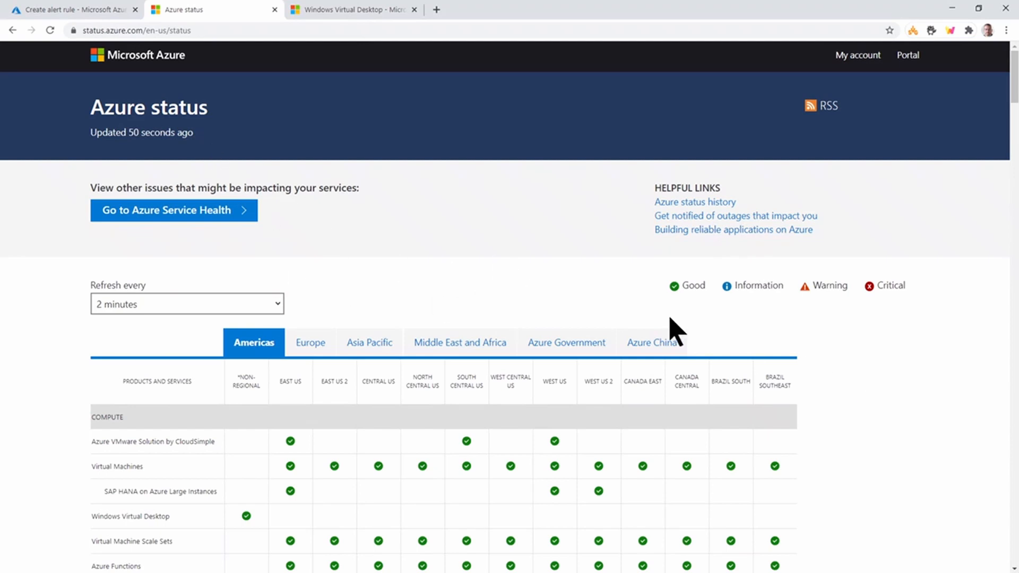
scroll(906, 370, down, 2)
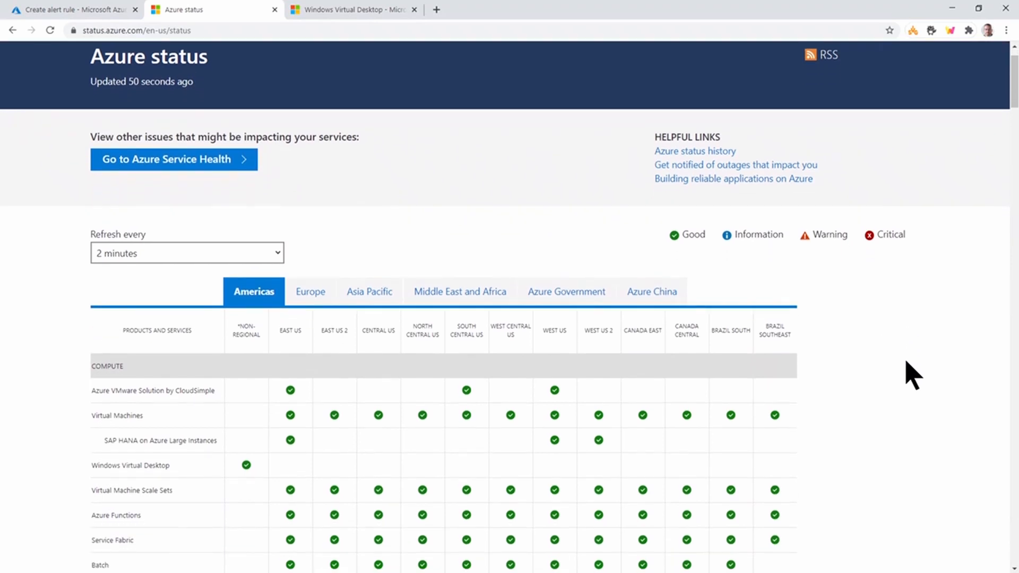
scroll(906, 375, down, 2)
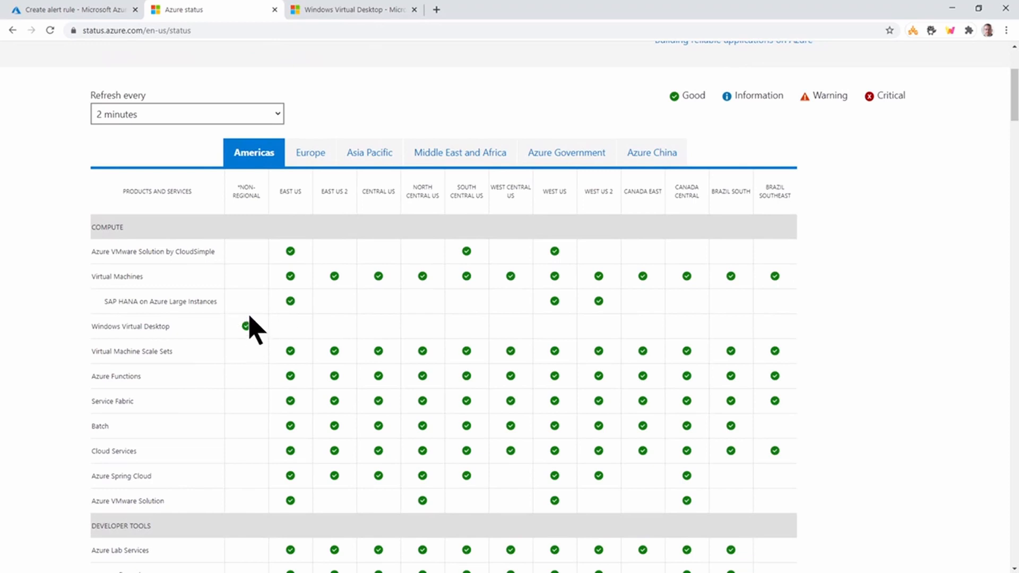
scroll(263, 339, down, 8)
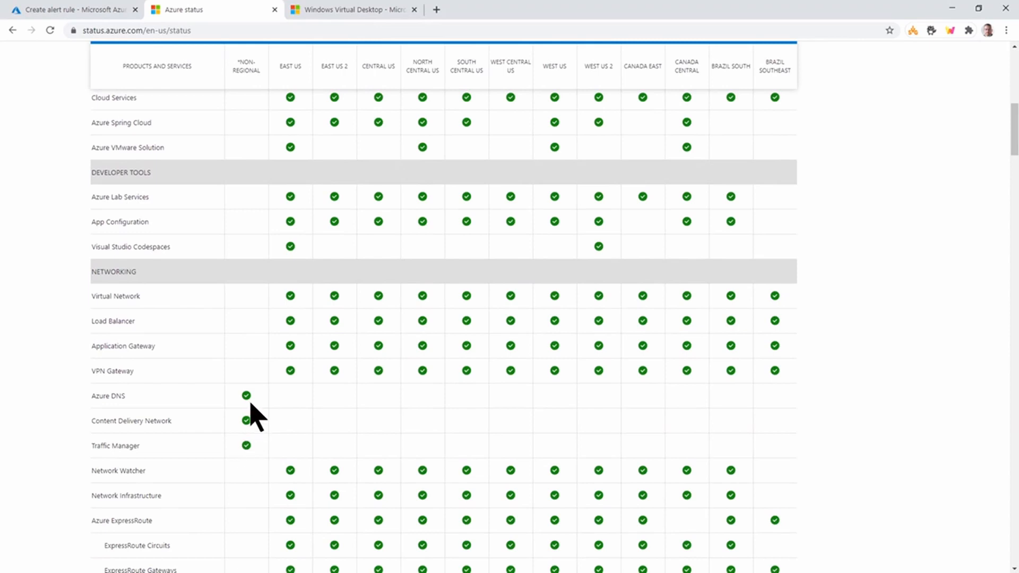
scroll(237, 327, up, 3)
scroll(244, 340, up, 10)
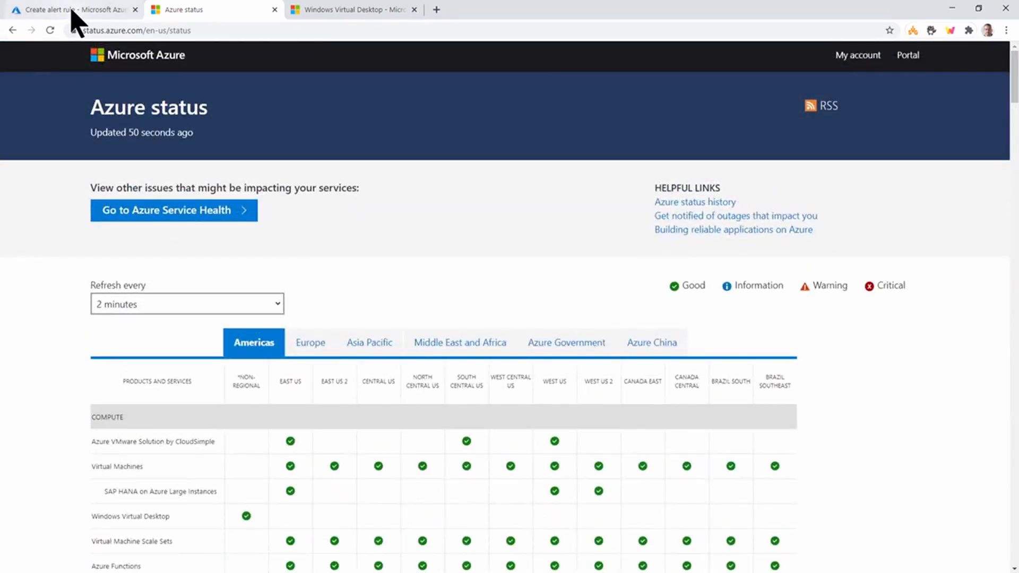
- Return to the alert rule in the Azure portal and review the event types included in its service health criteria
click(74, 9)
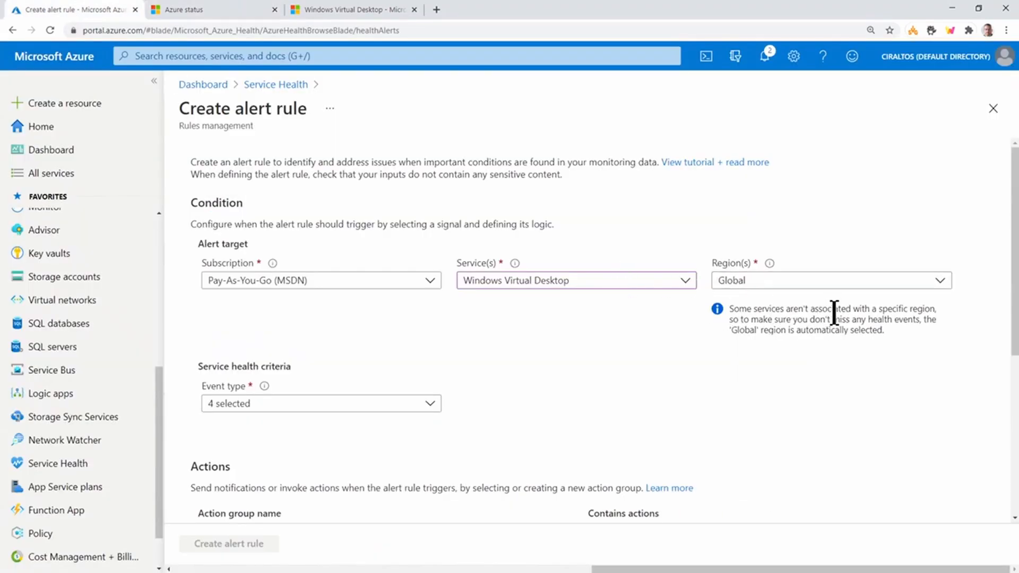
scroll(655, 347, down, 2)
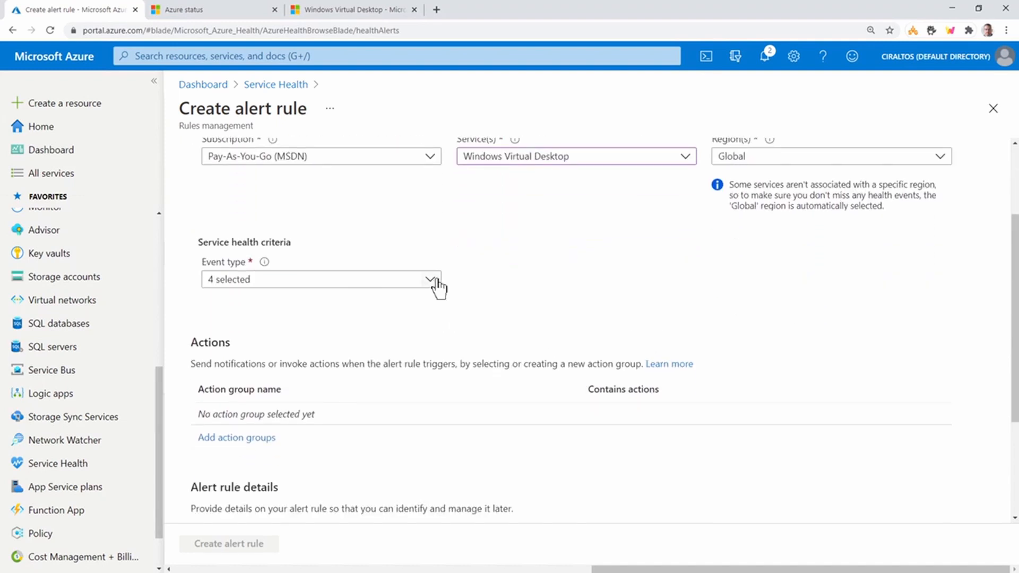
click(432, 280)
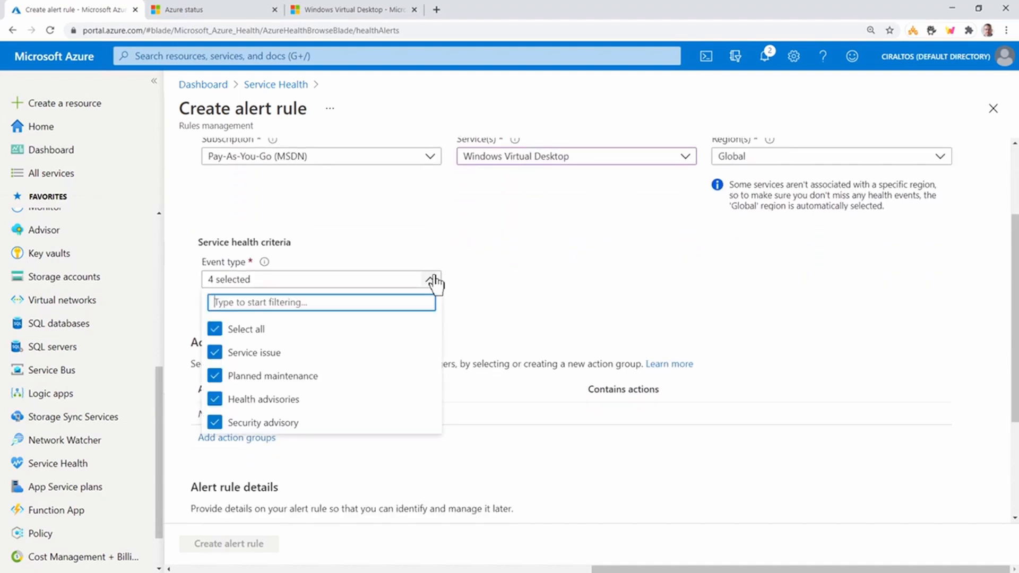
click(491, 284)
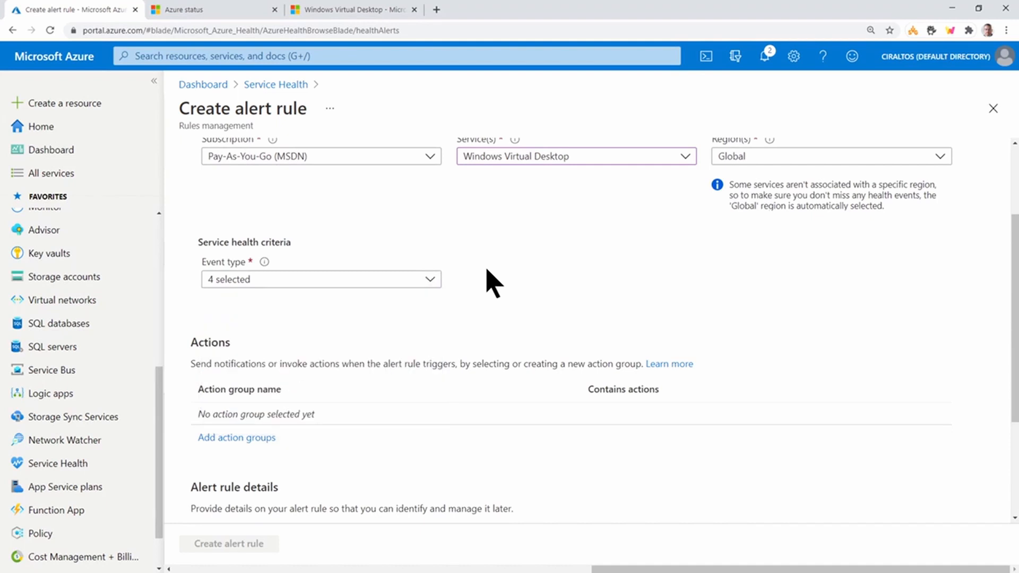
- Start creating a new action group for the alert rule
scroll(494, 284, down, 2)
click(260, 302)
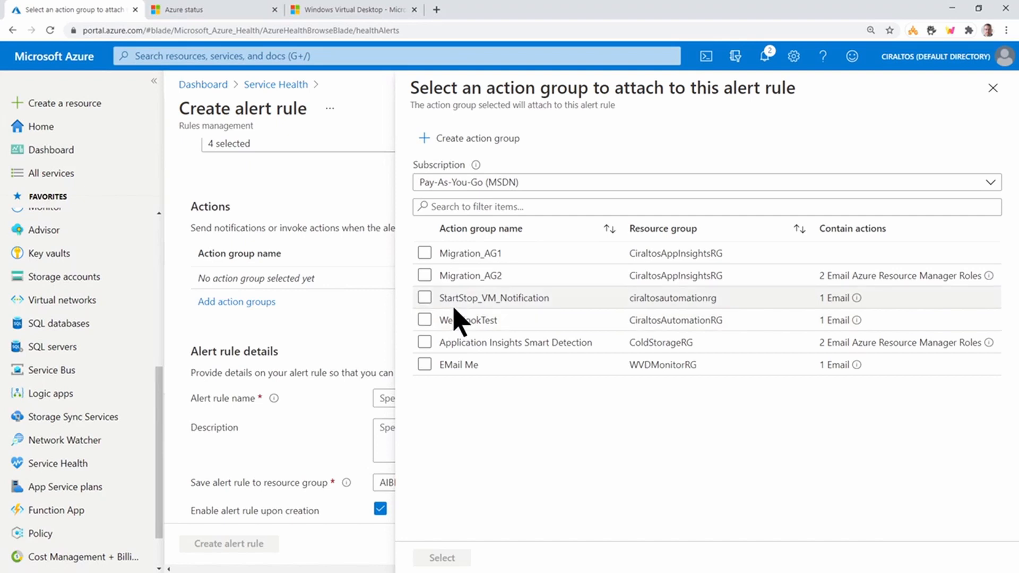
click(479, 141)
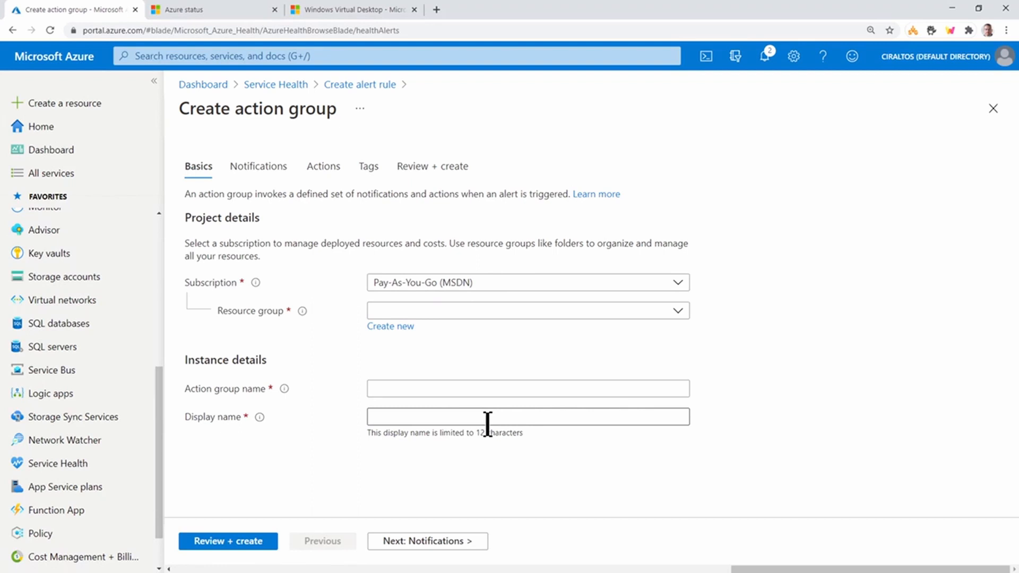
- Choose Email Azure Resource Manager Role as the action group's notification type, examine the selectable roles, and close its settings without selecting one
click(270, 168)
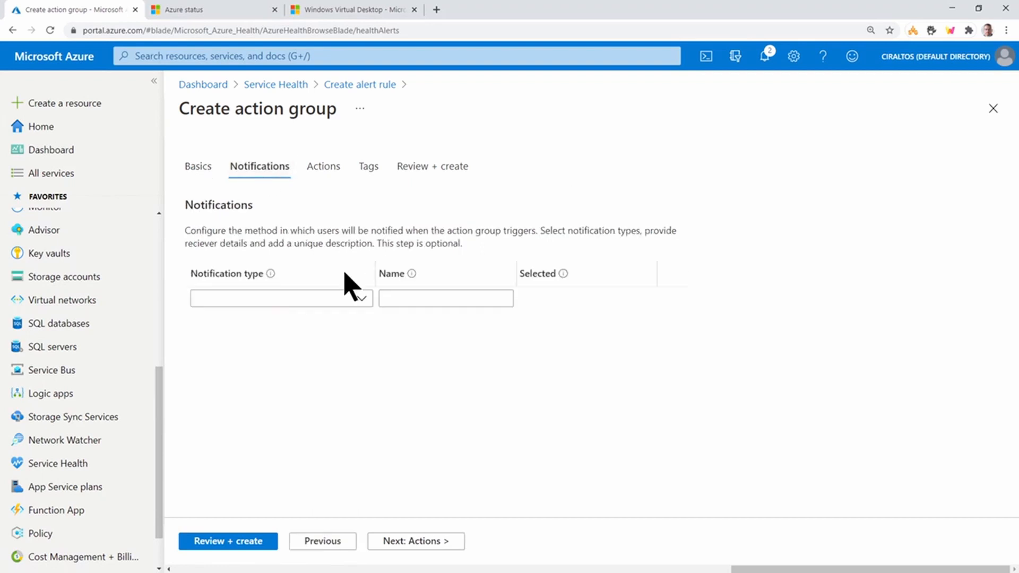
click(363, 300)
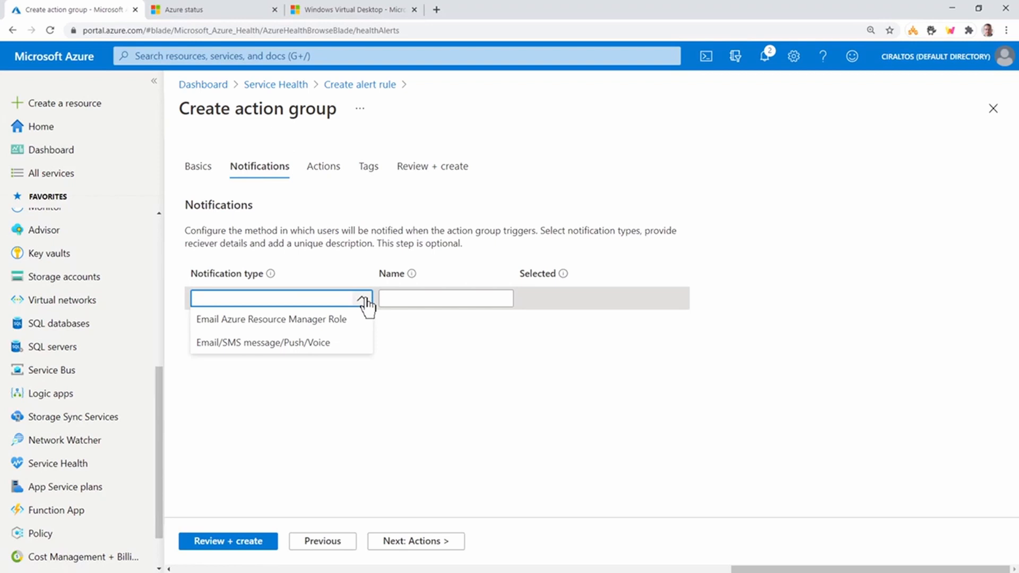
click(340, 325)
click(914, 165)
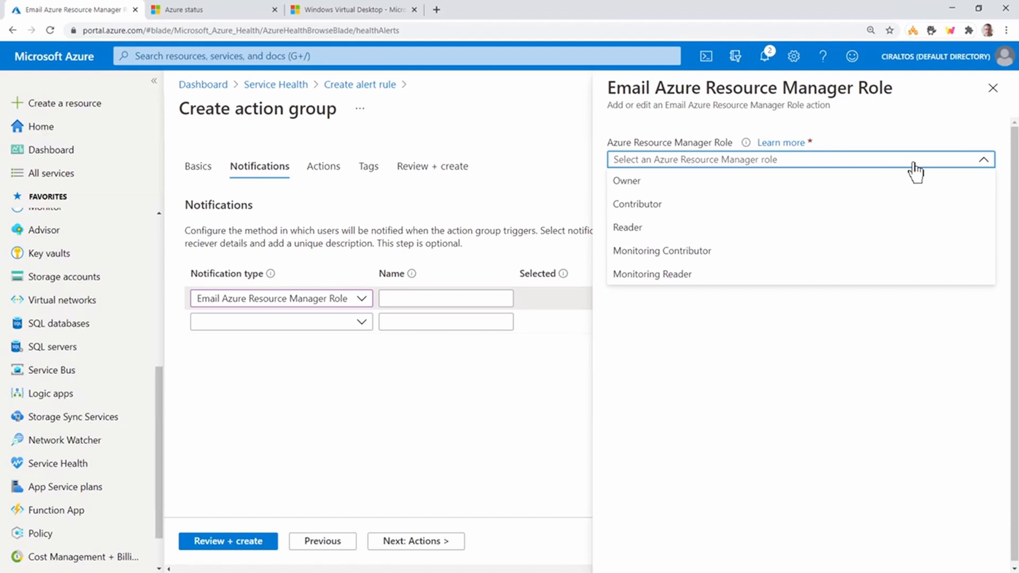
click(994, 91)
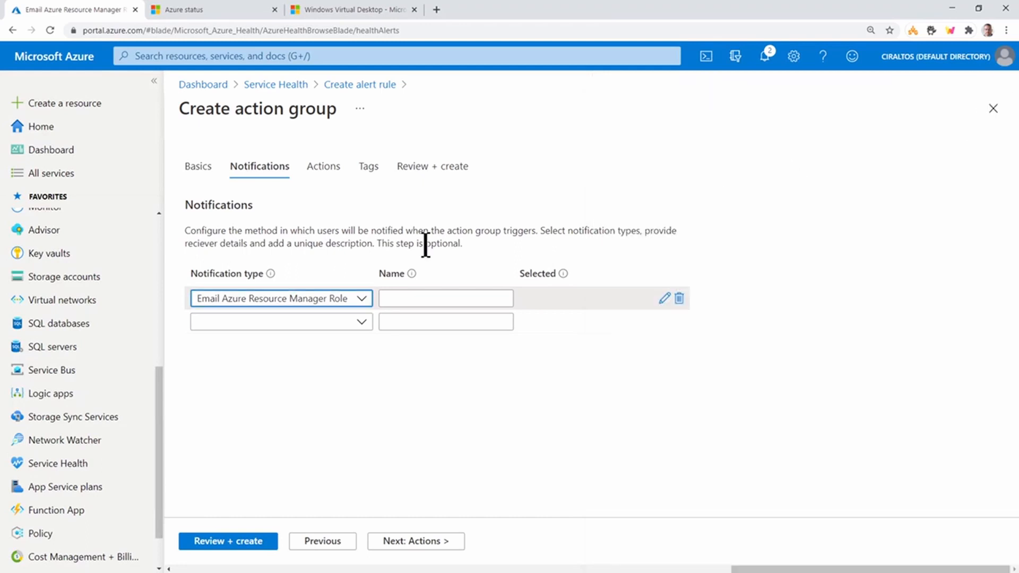
- Switch the notification type to Email/SMS message/Push/Voice, examine its contact options, and discard the unsaved edits
click(354, 301)
click(291, 344)
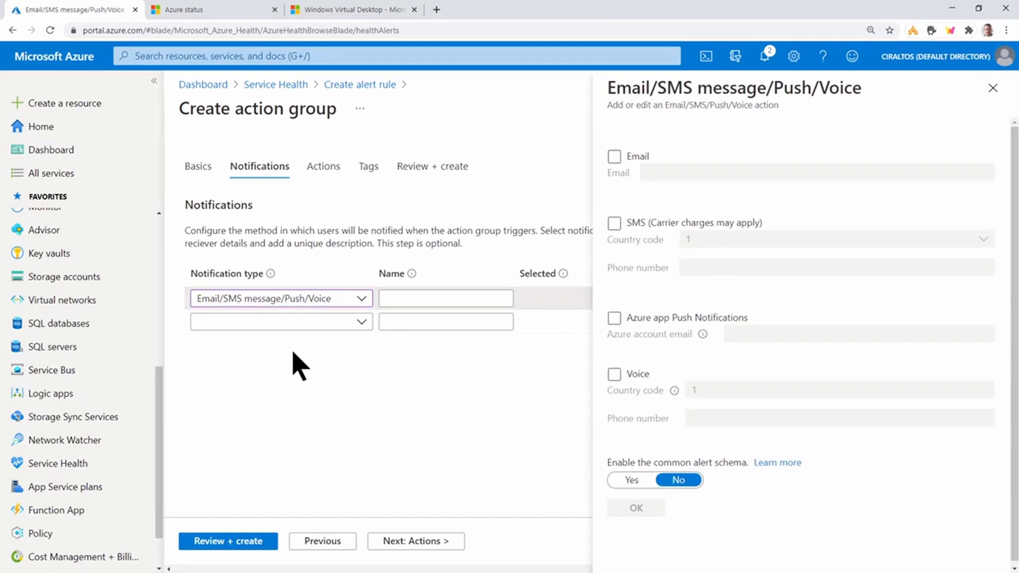
click(614, 158)
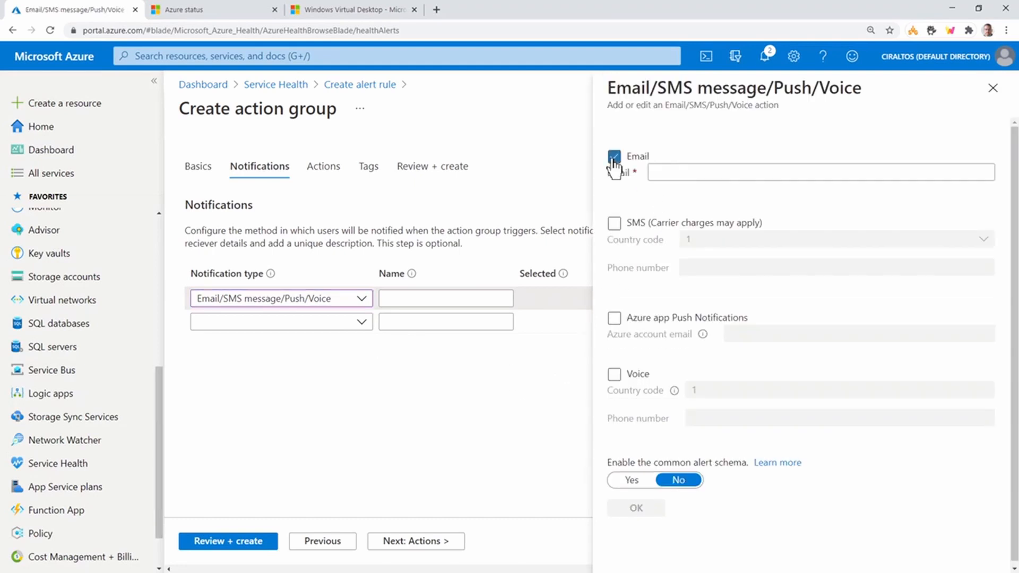
click(614, 159)
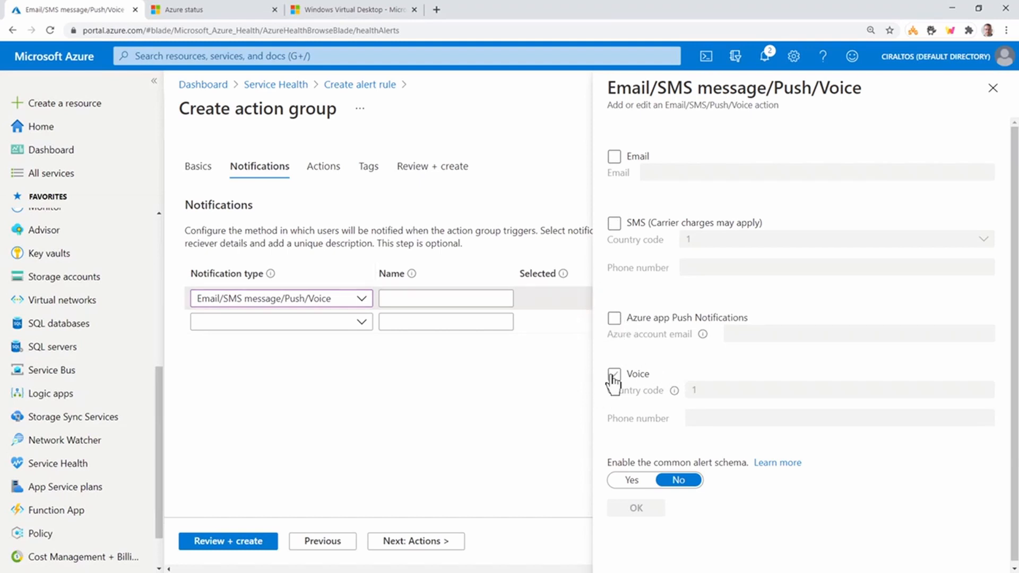
mouse_move(670, 395)
click(993, 95)
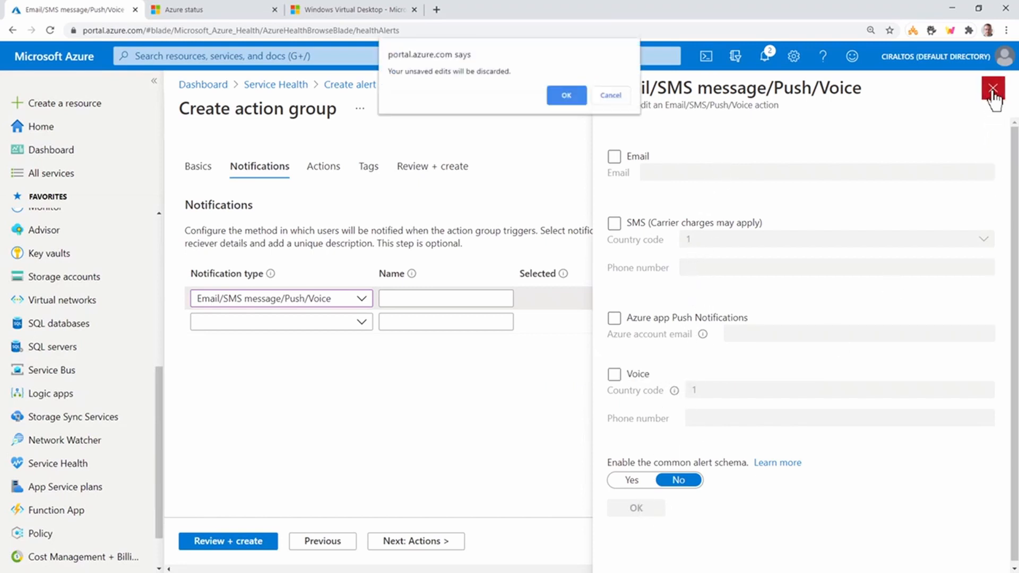
click(567, 96)
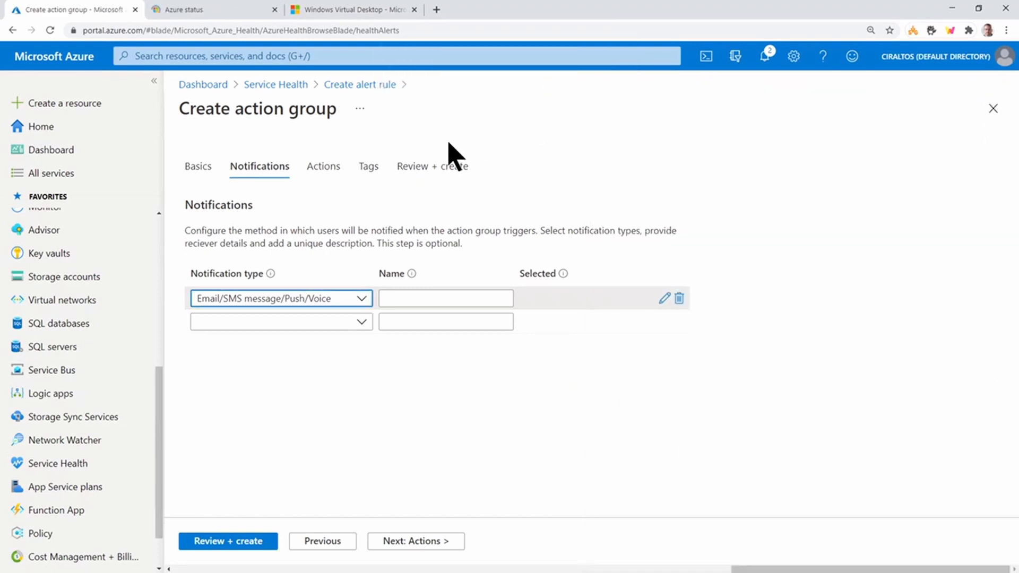
- Examine the action types that the action group can trigger without choosing one
click(328, 168)
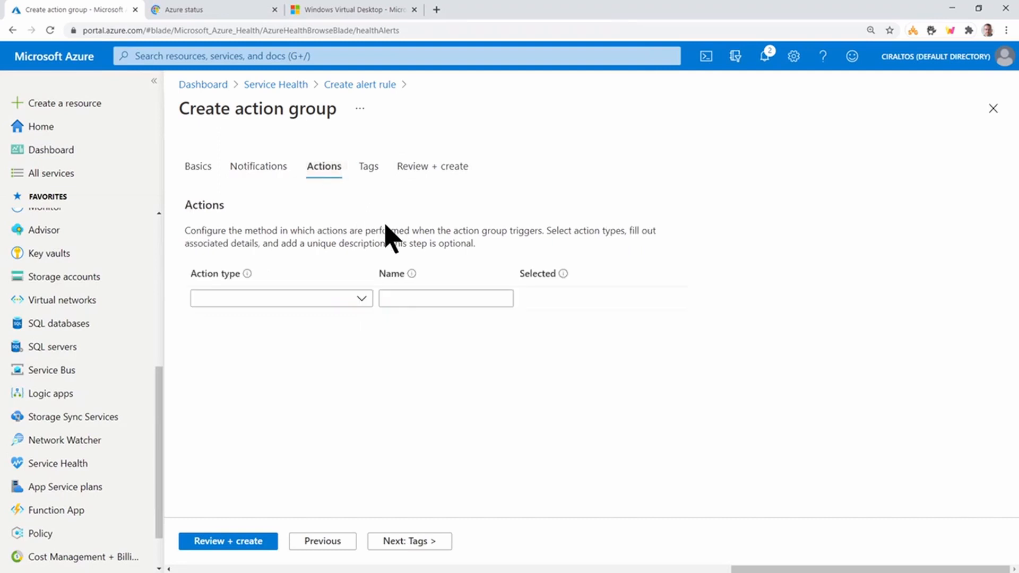
click(362, 301)
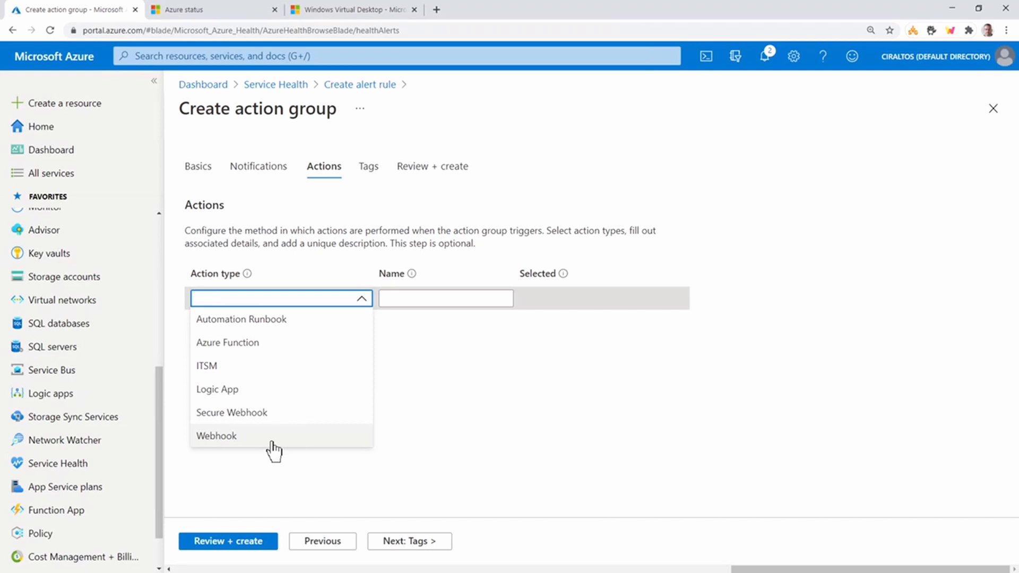
click(645, 423)
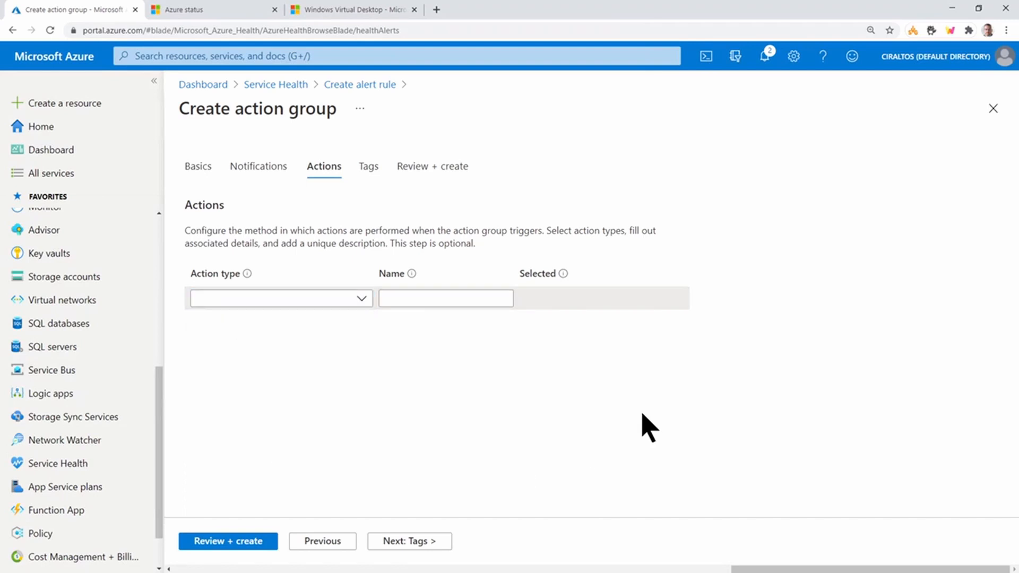
- Return to the alert rule to review its actions and details, and go back to Service Health, discarding the unsaved rule
click(371, 93)
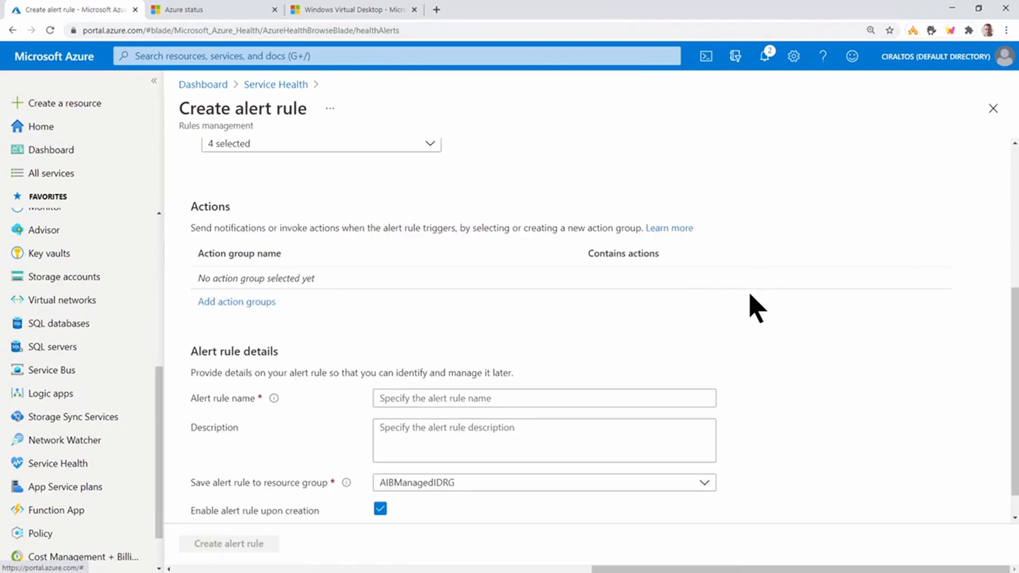
scroll(744, 324, down, 1)
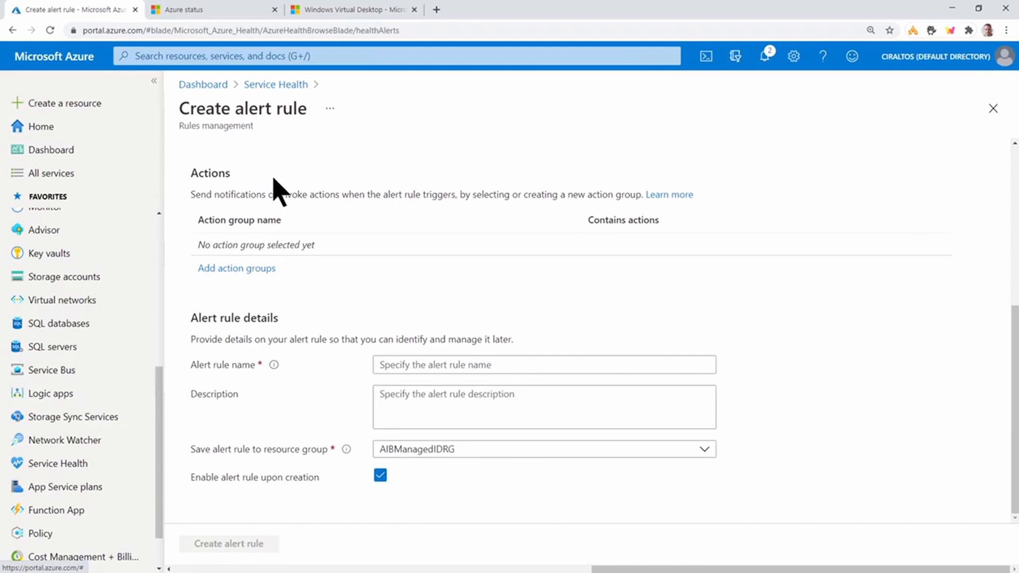
click(278, 85)
click(573, 98)
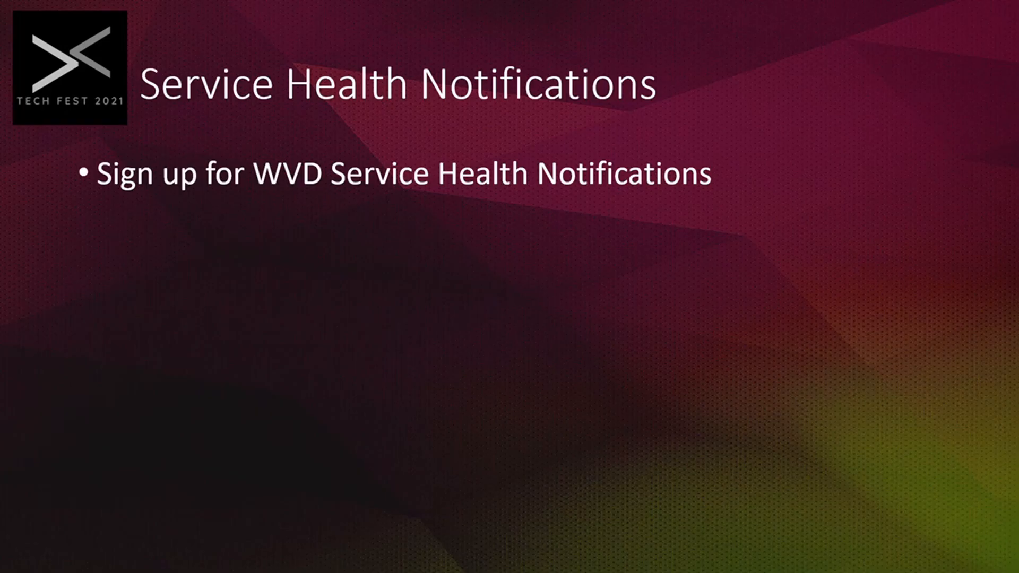
click(791, 316)
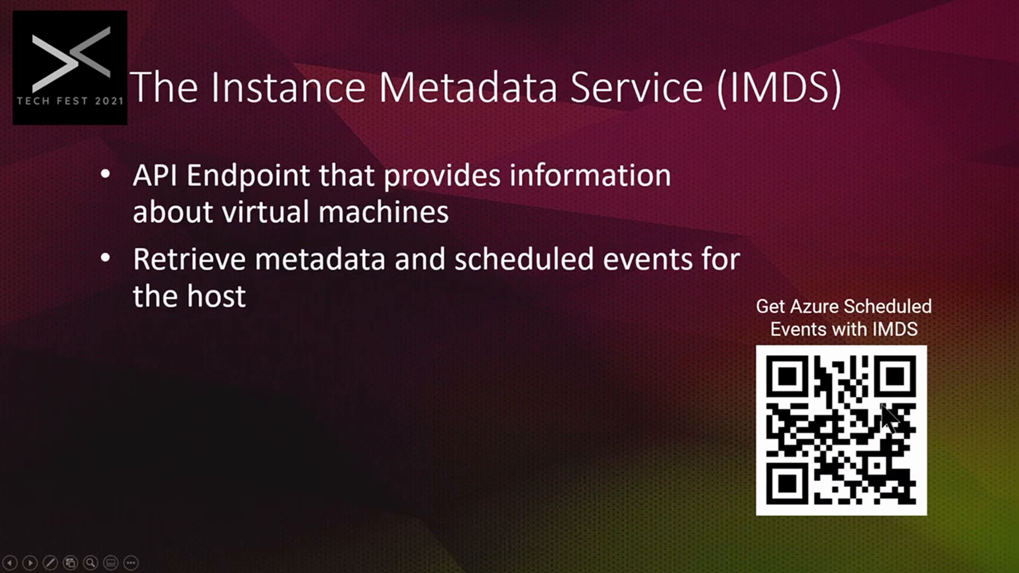